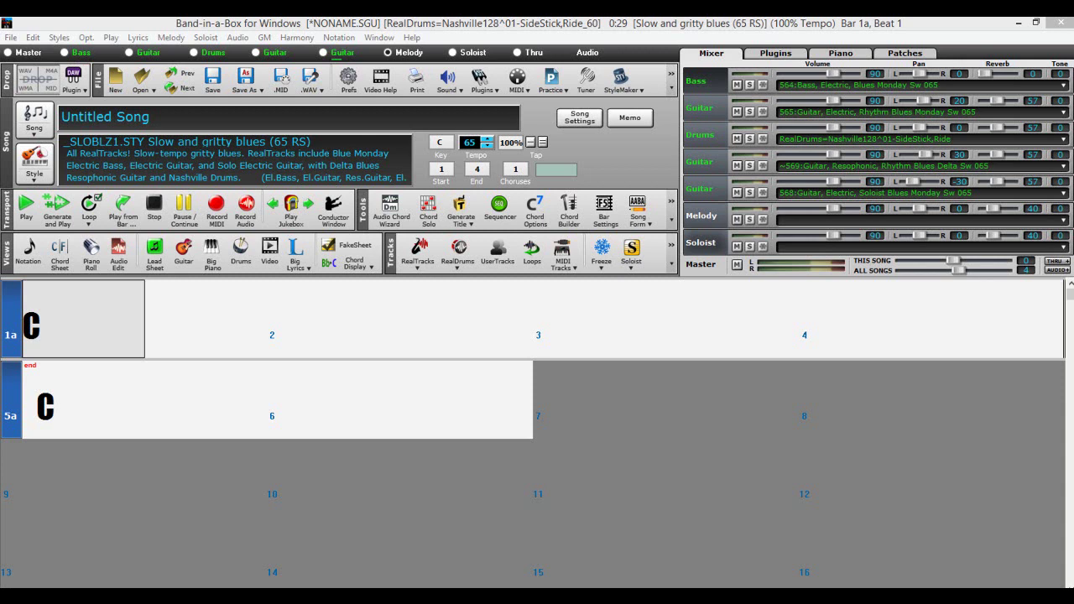
Play the song from the start to hear its lead-in, and stop playback.
click(27, 209)
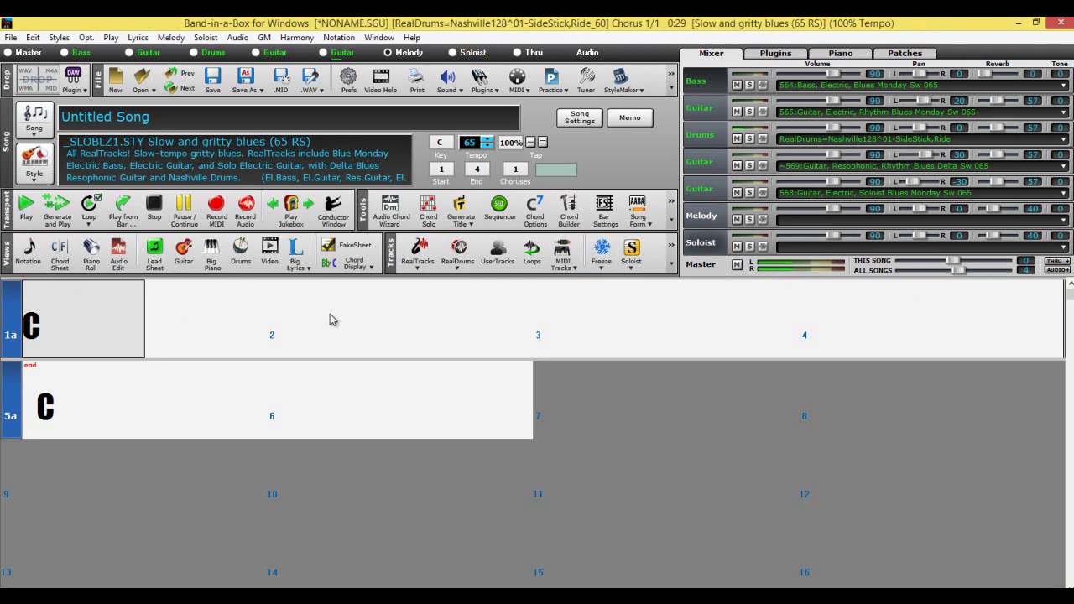
click(157, 206)
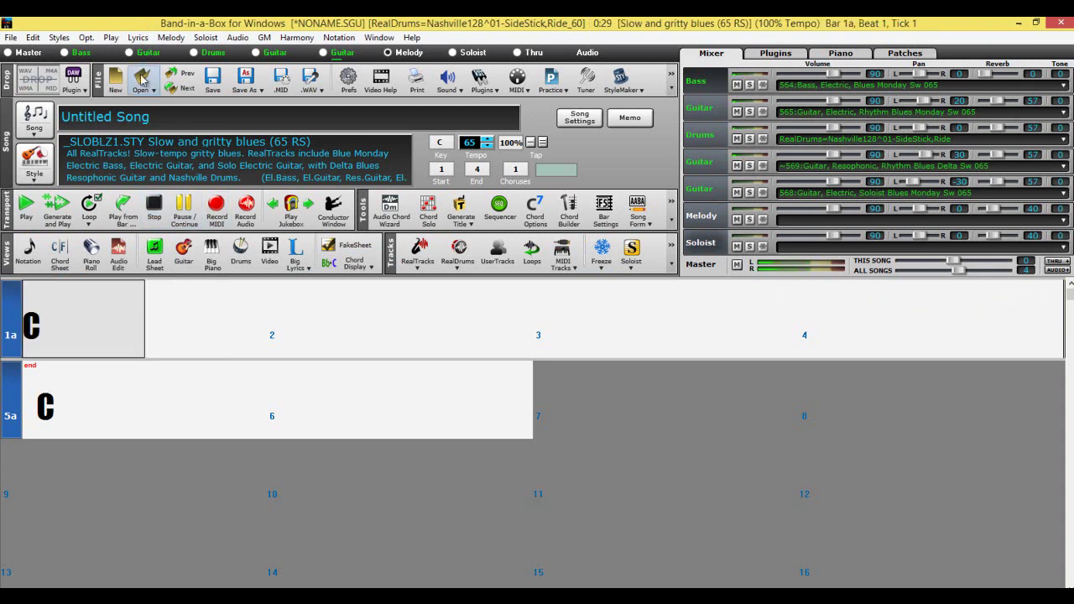
Turn off the lead-in count in the Count-in/Metronome preferences and accept the changes.
click(87, 38)
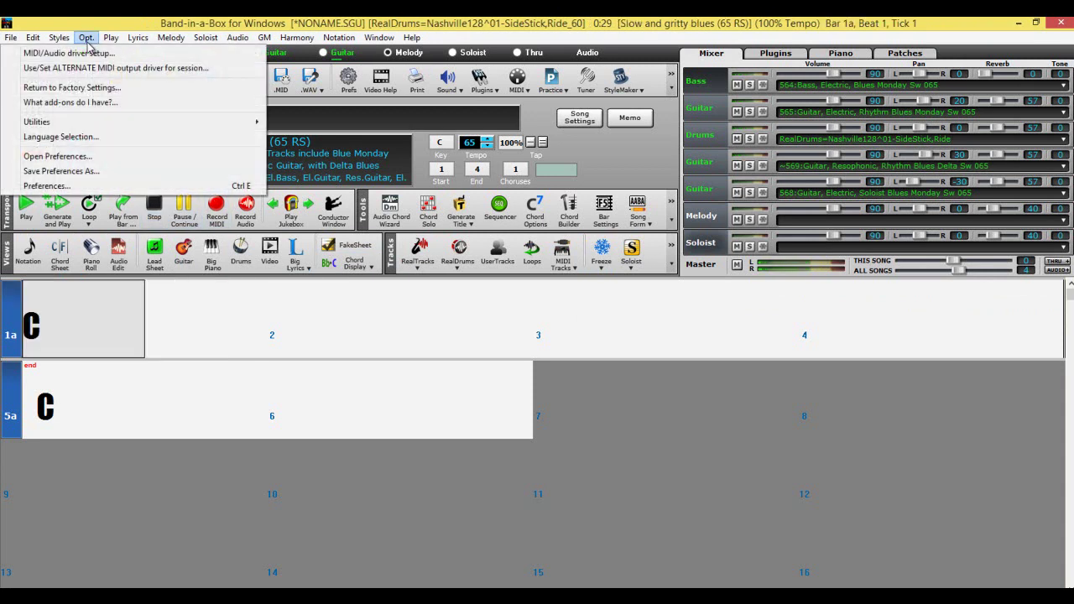
click(99, 188)
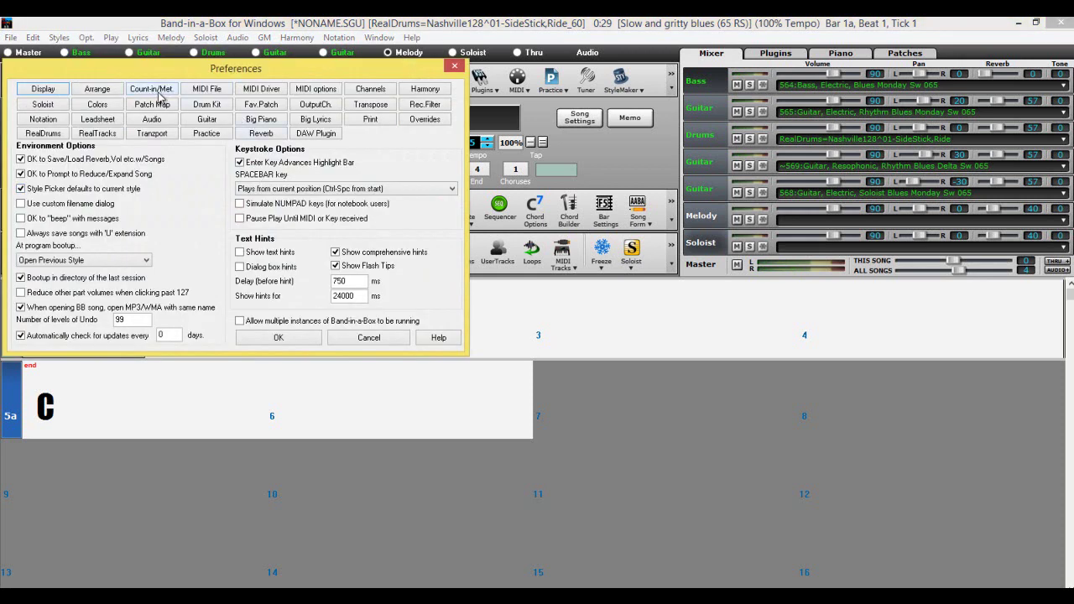
click(158, 91)
click(302, 135)
click(152, 135)
click(152, 150)
click(152, 183)
click(152, 232)
click(152, 248)
click(191, 333)
click(270, 337)
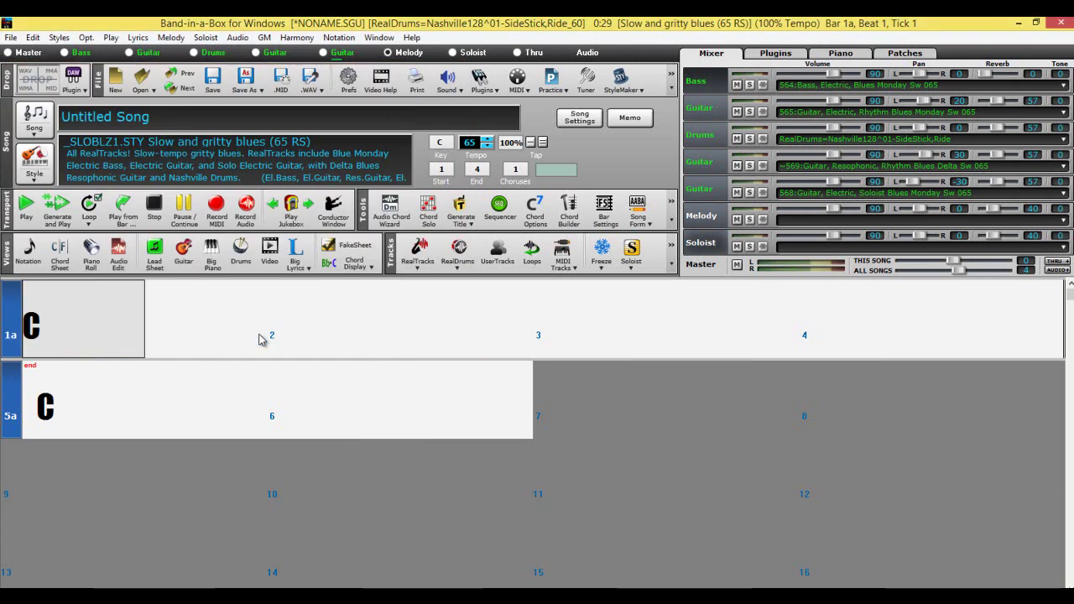
Regenerate and replay the song from bar 1 to check how it starts, and stop playback.
click(63, 215)
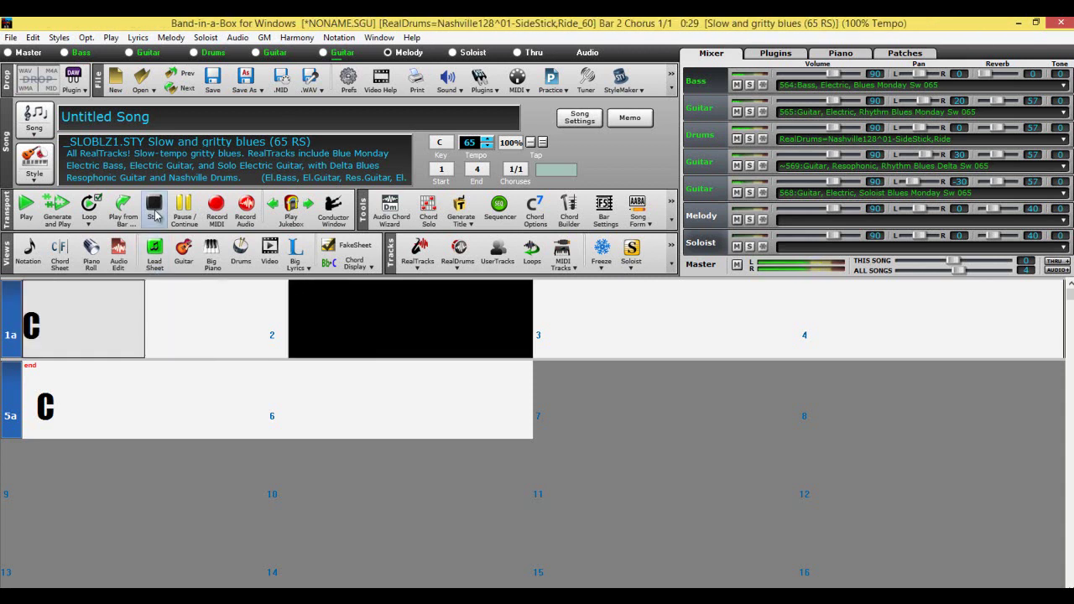
click(26, 204)
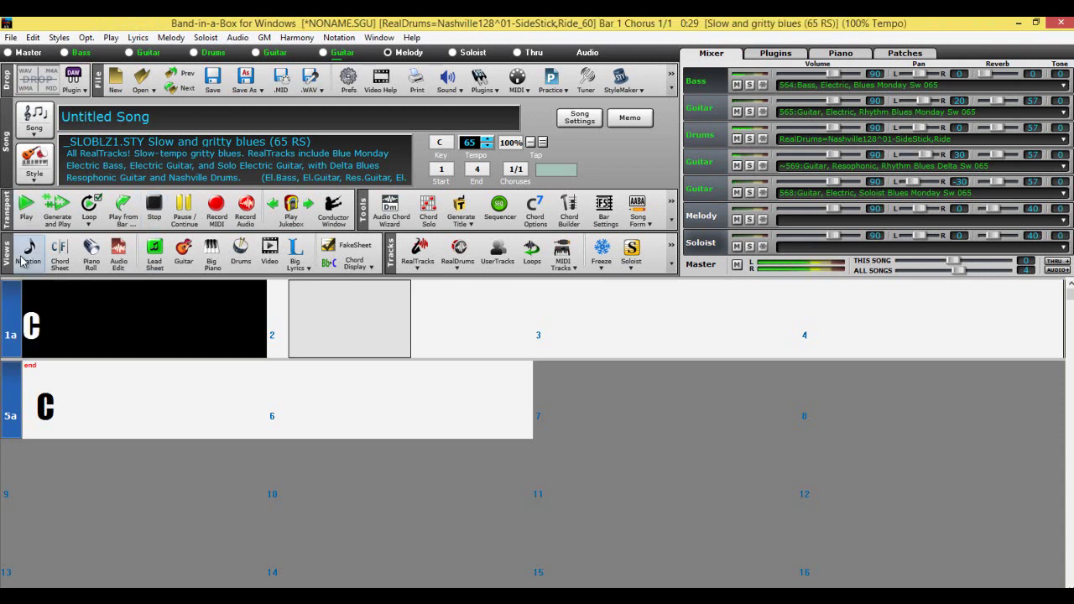
click(152, 217)
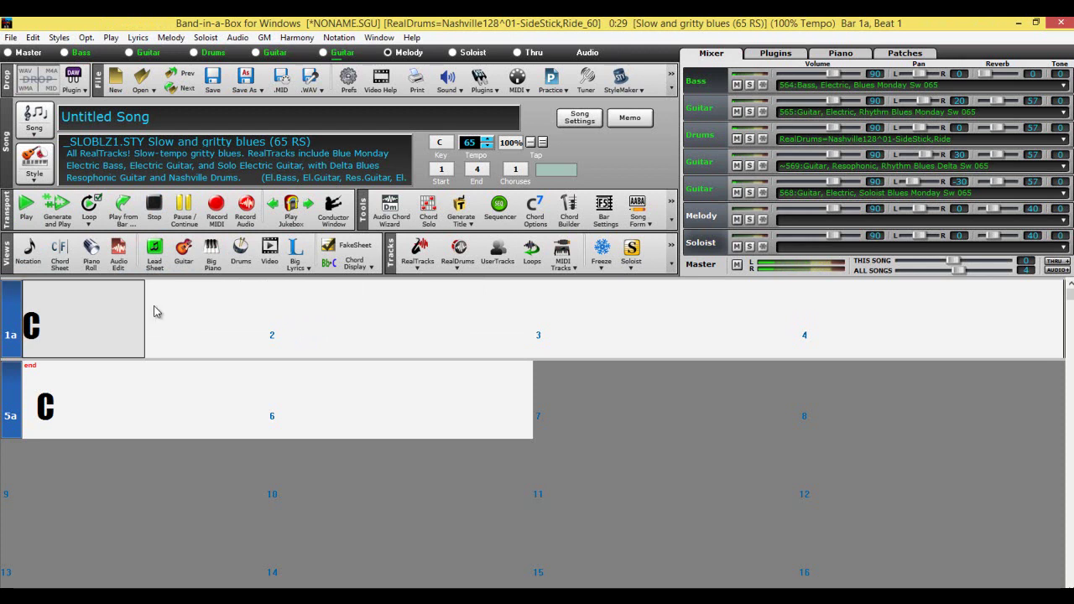
Revise the lead-in options again in the Count-in/Metronome preferences and accept them.
click(86, 38)
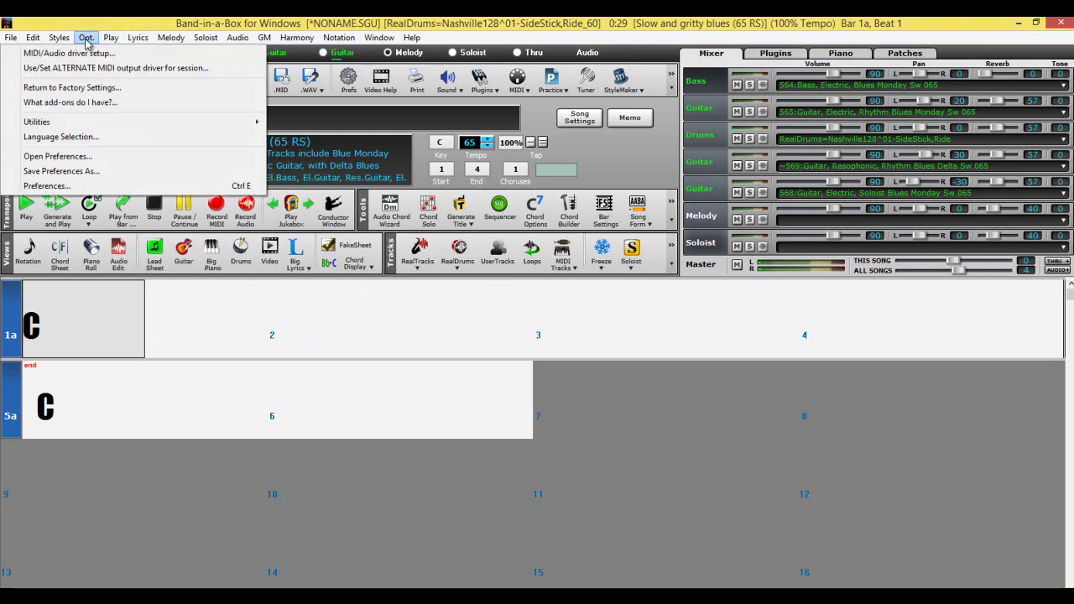
click(104, 186)
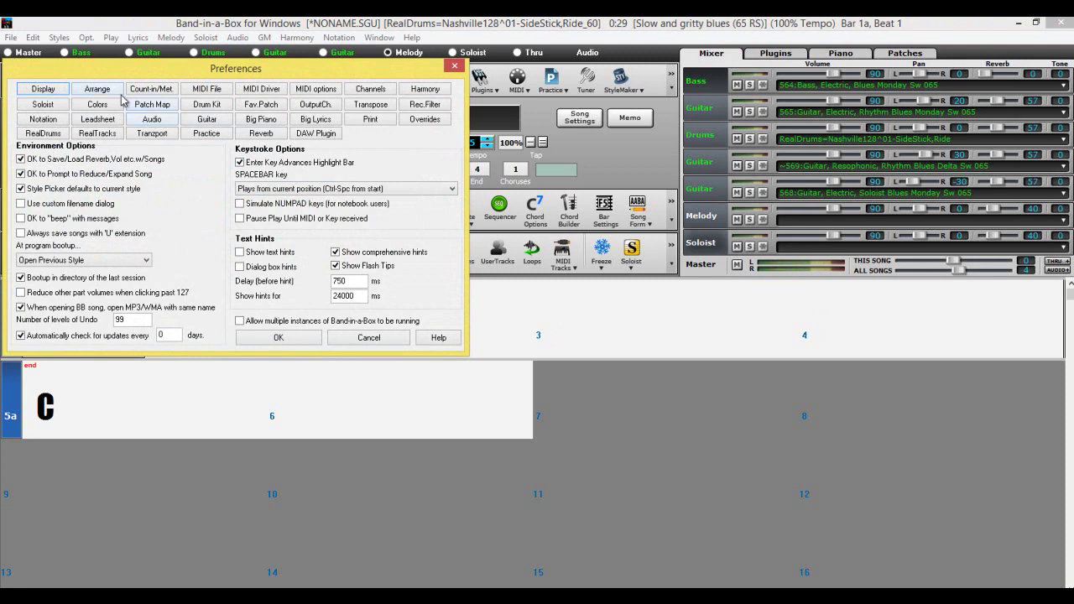
click(153, 89)
click(302, 136)
click(152, 150)
click(152, 182)
click(152, 231)
click(181, 333)
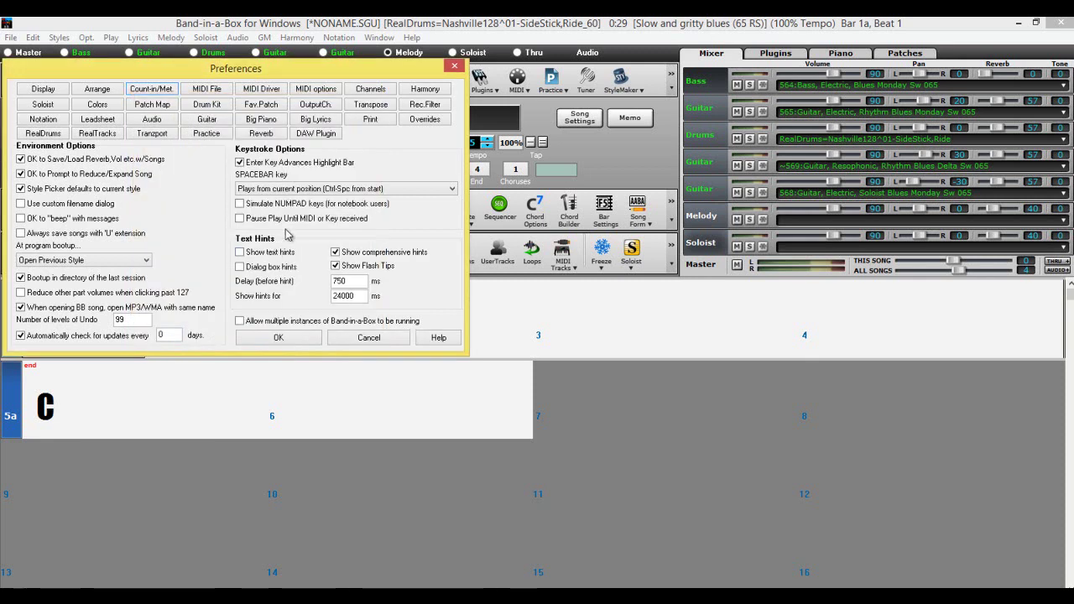
click(280, 339)
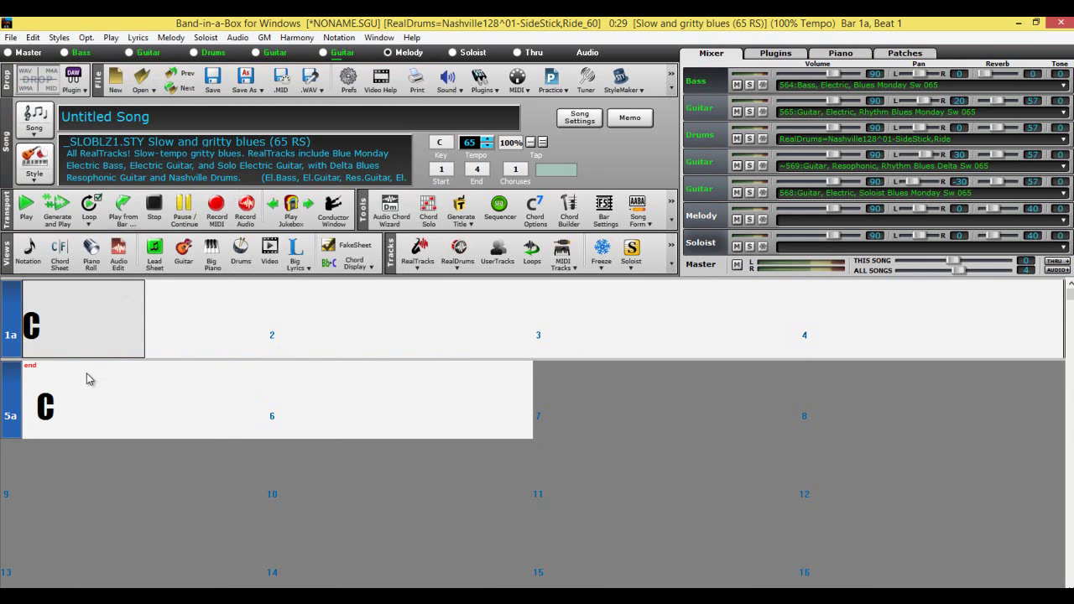
Play from bar 3 through the ending bars, and stop playback.
click(623, 330)
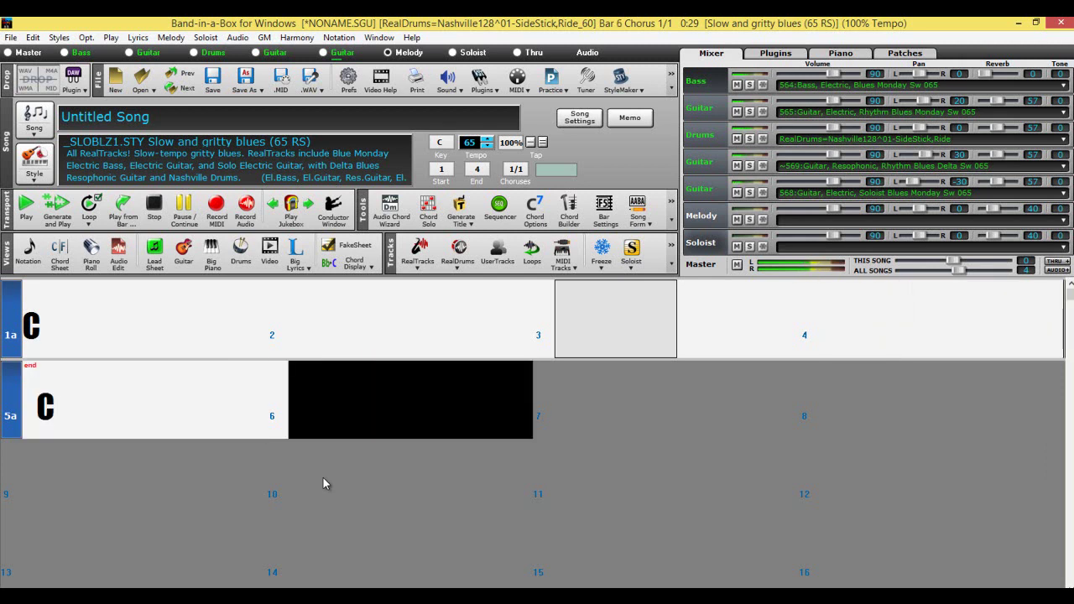
click(154, 208)
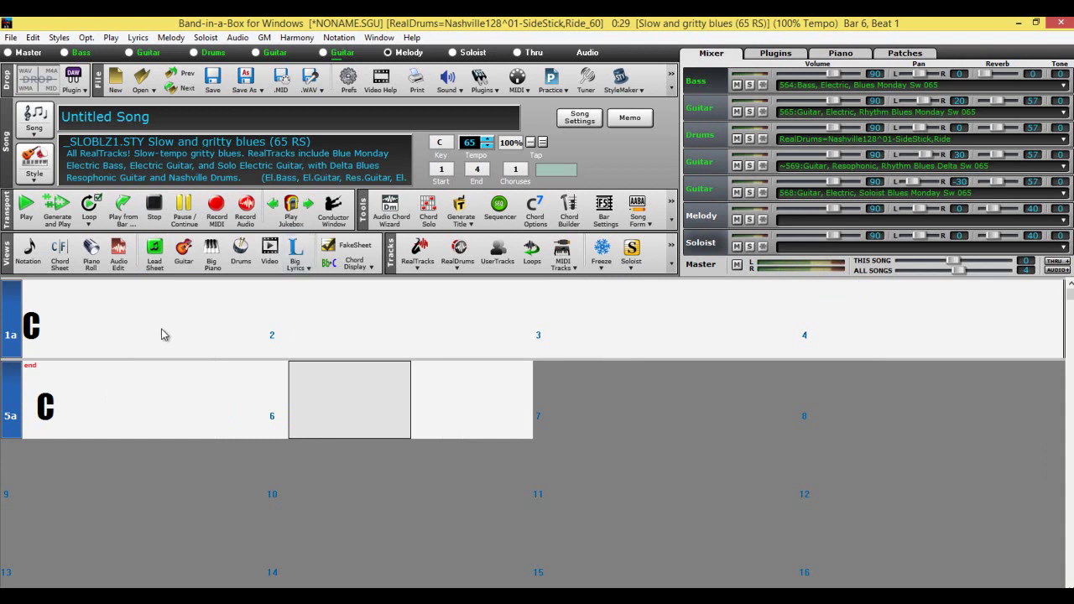
Turn off the generated 2-bar ending for this song in the song settings.
click(34, 38)
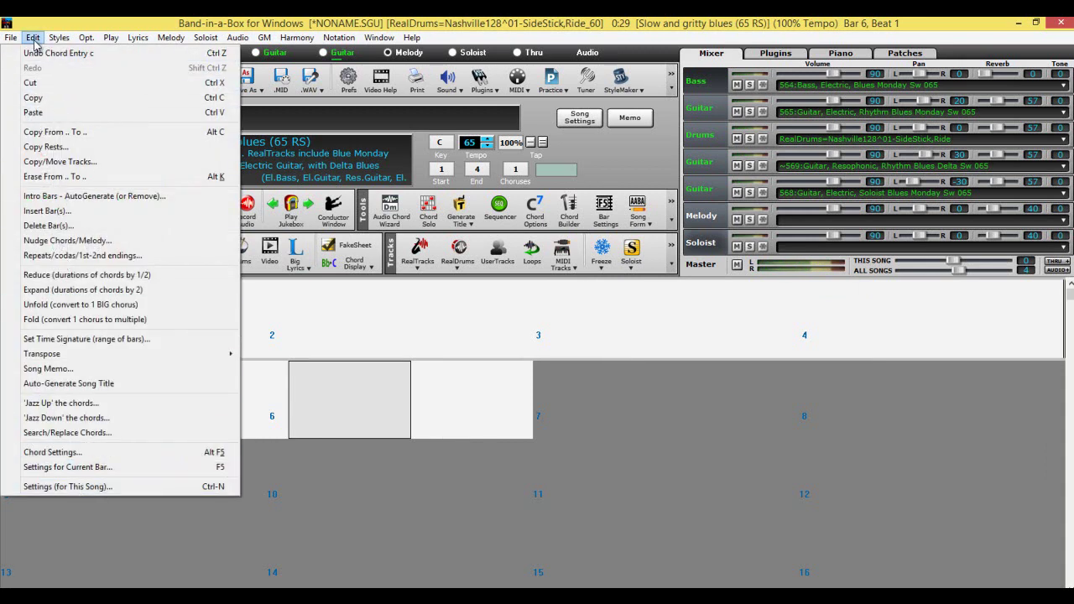
click(84, 486)
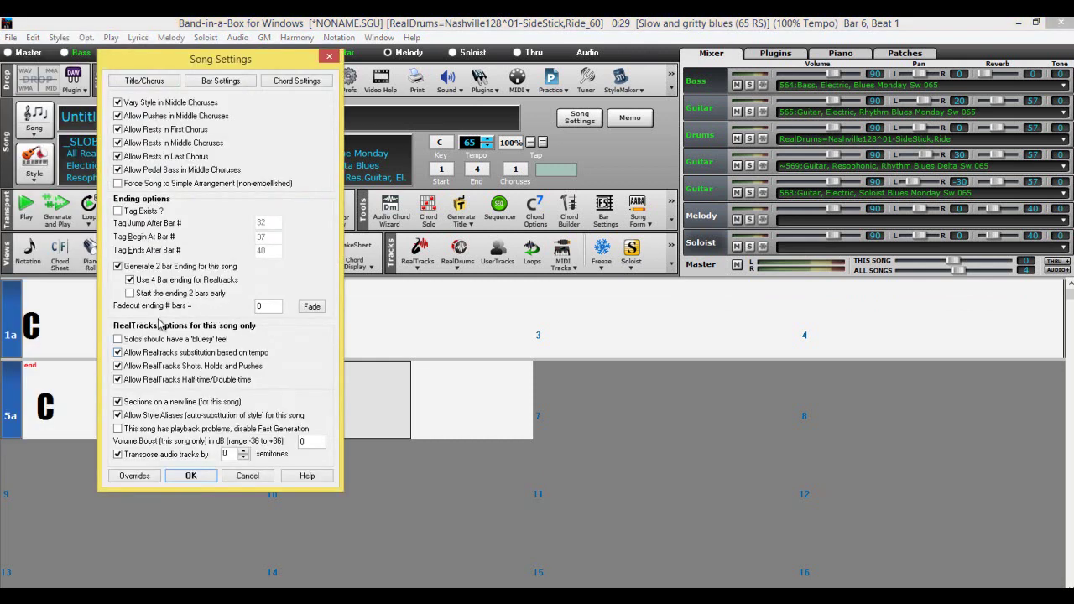
click(130, 281)
click(119, 266)
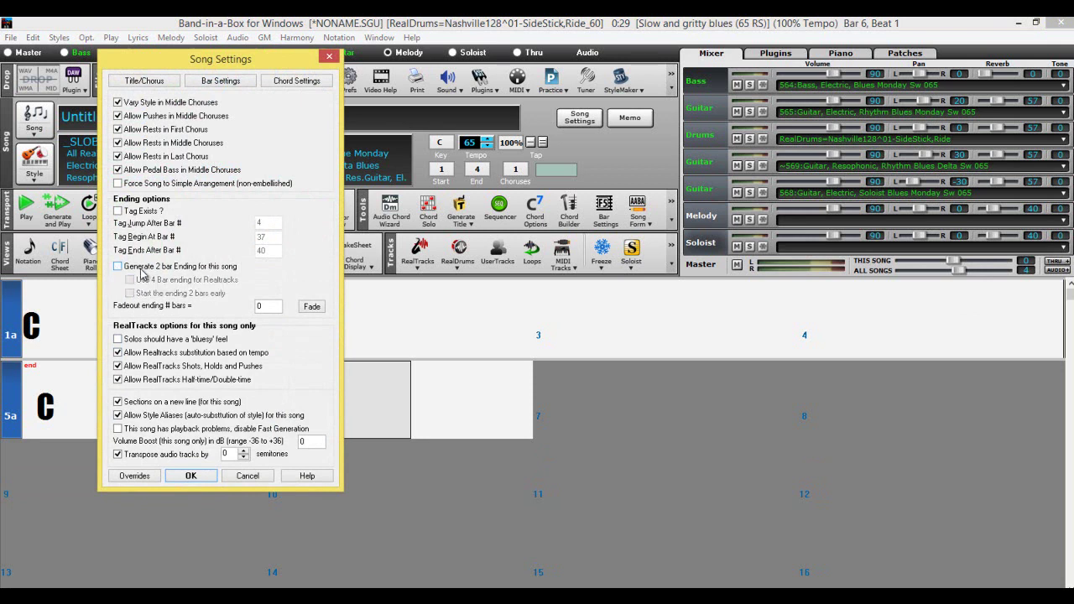
click(188, 475)
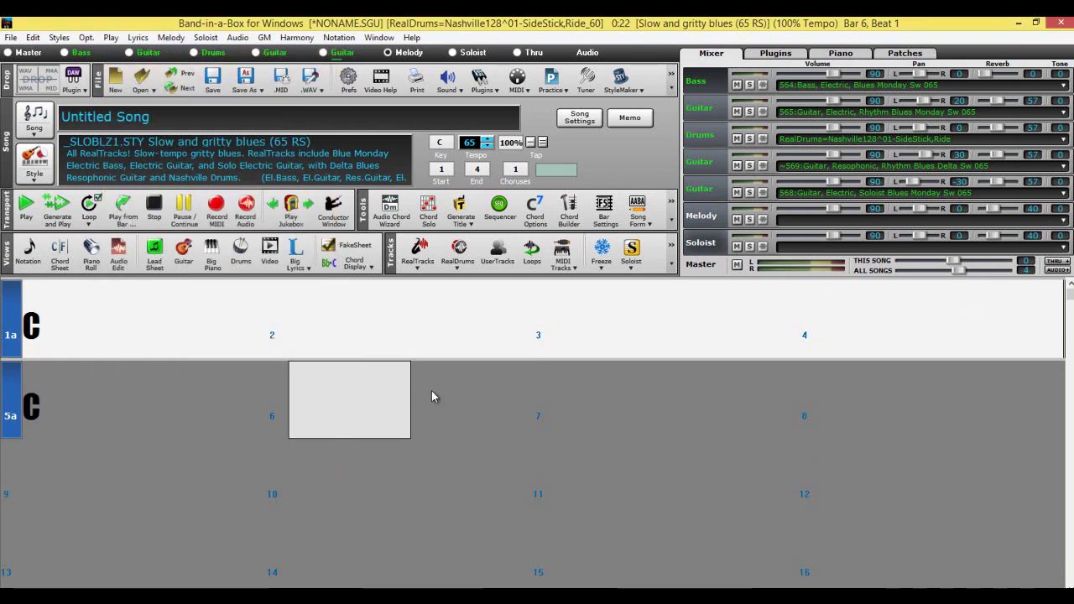
Play from bar 2 to hear how the song ends, and stop playback.
click(484, 327)
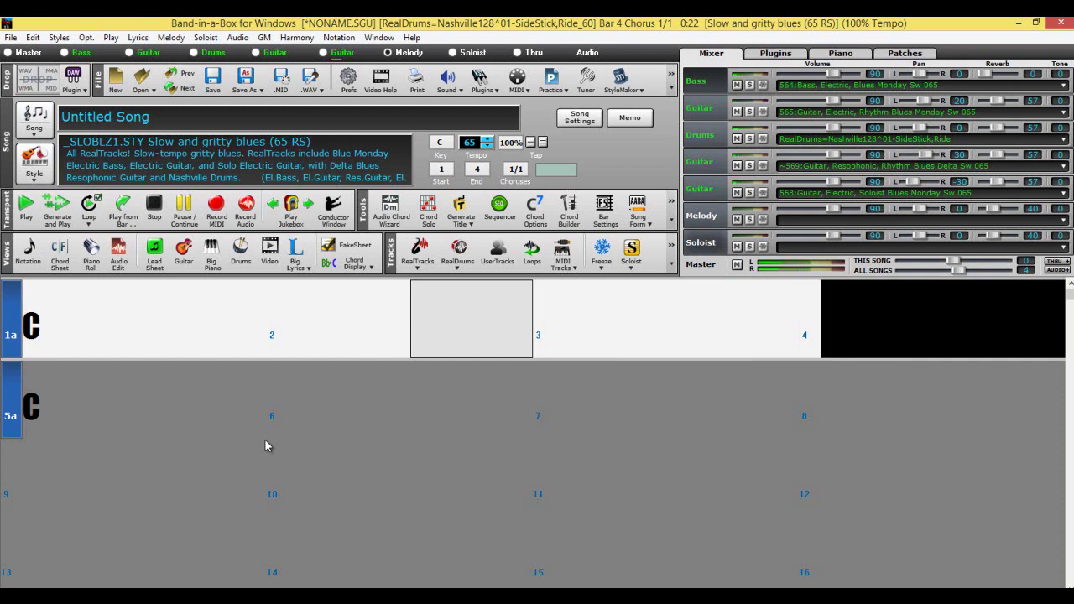
click(156, 207)
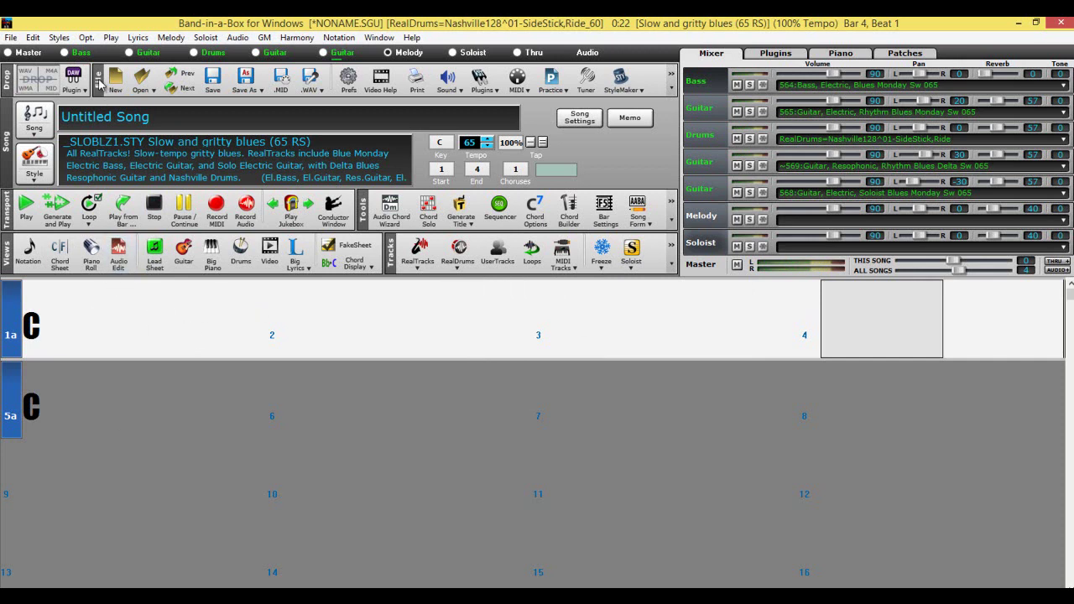
Generate a 2-bar Pop intro for a starting chord of C in the key of C, without pedal bass.
click(33, 37)
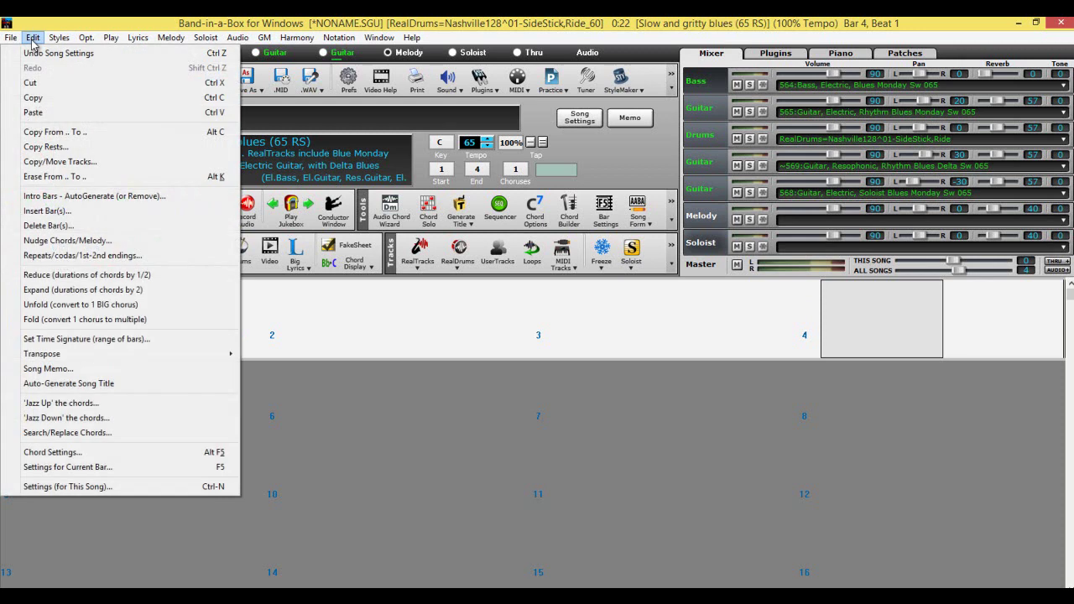
click(134, 198)
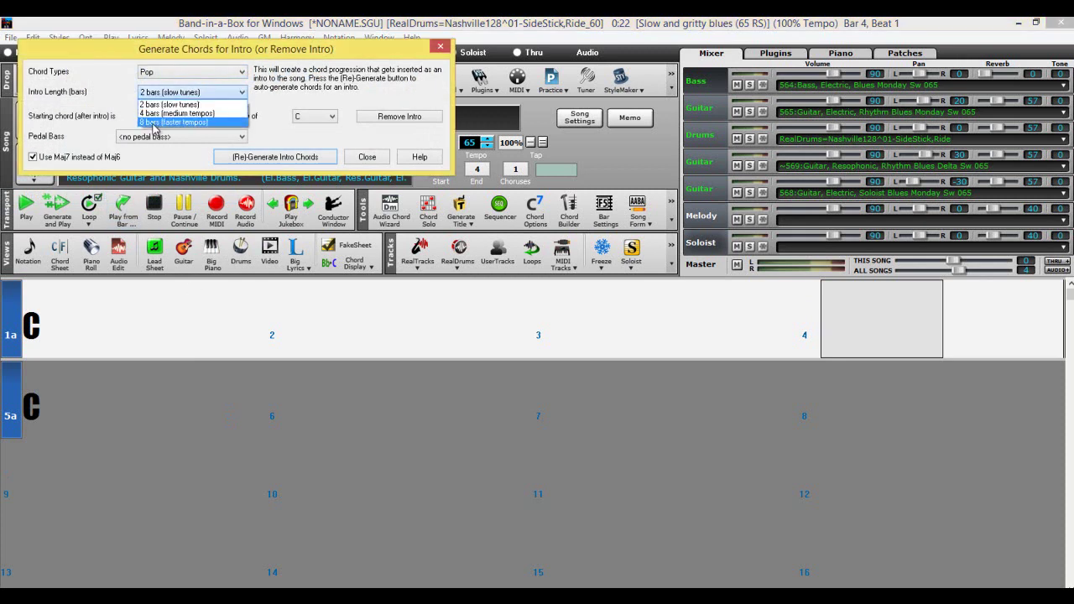
click(165, 77)
click(165, 74)
click(166, 82)
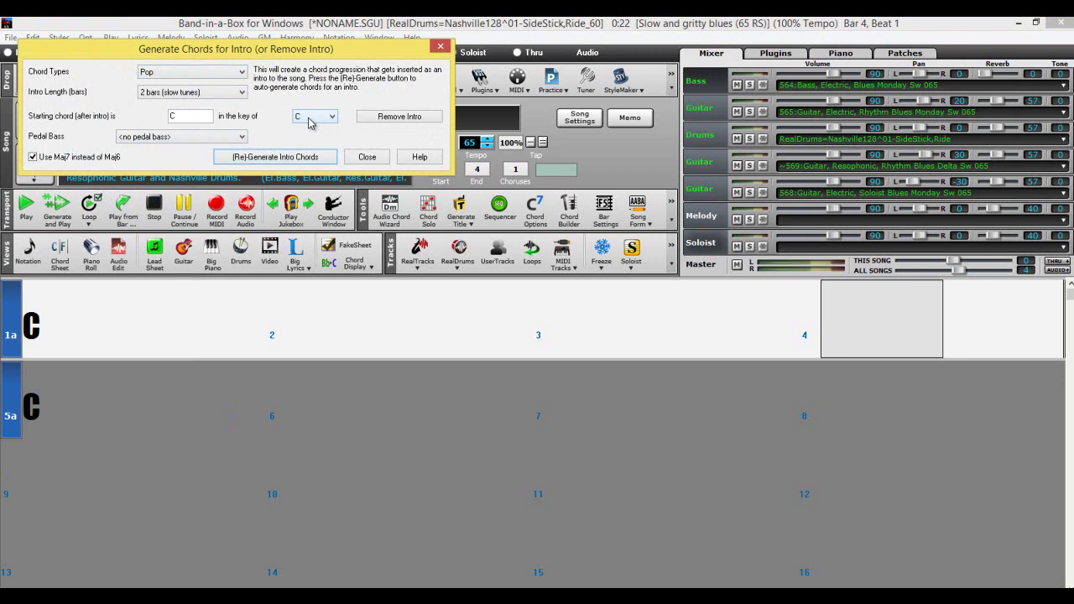
click(265, 158)
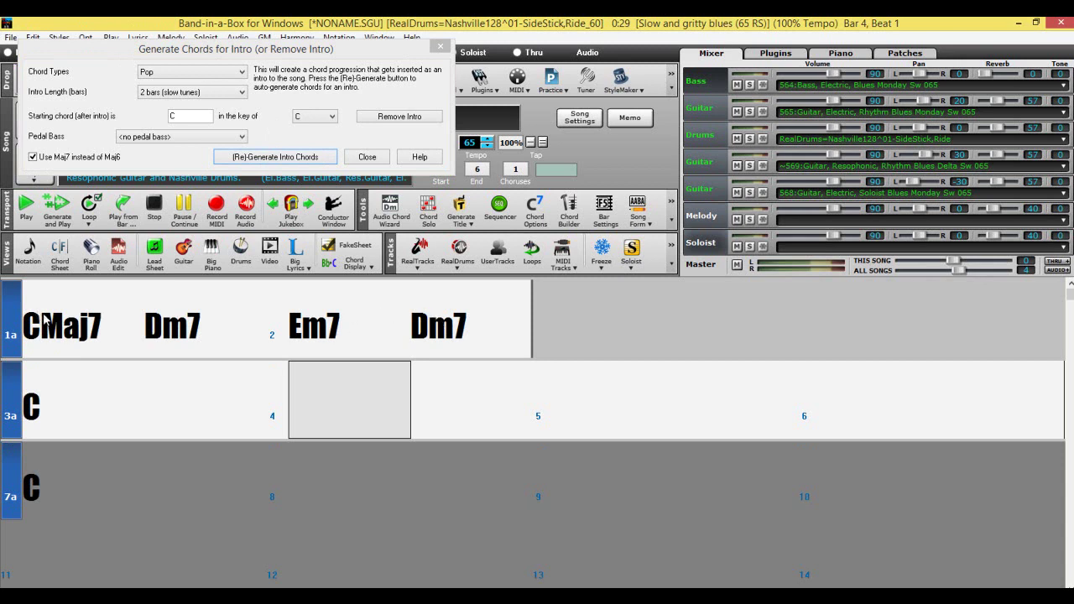
Remove the generated intro bars from the song and close the intro generator.
click(400, 117)
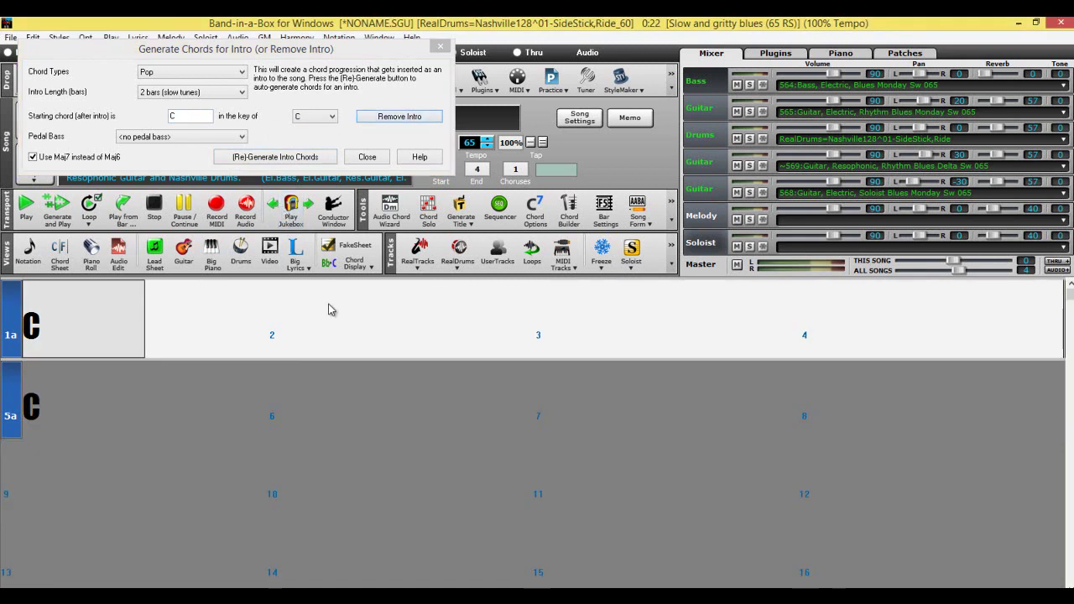
click(367, 157)
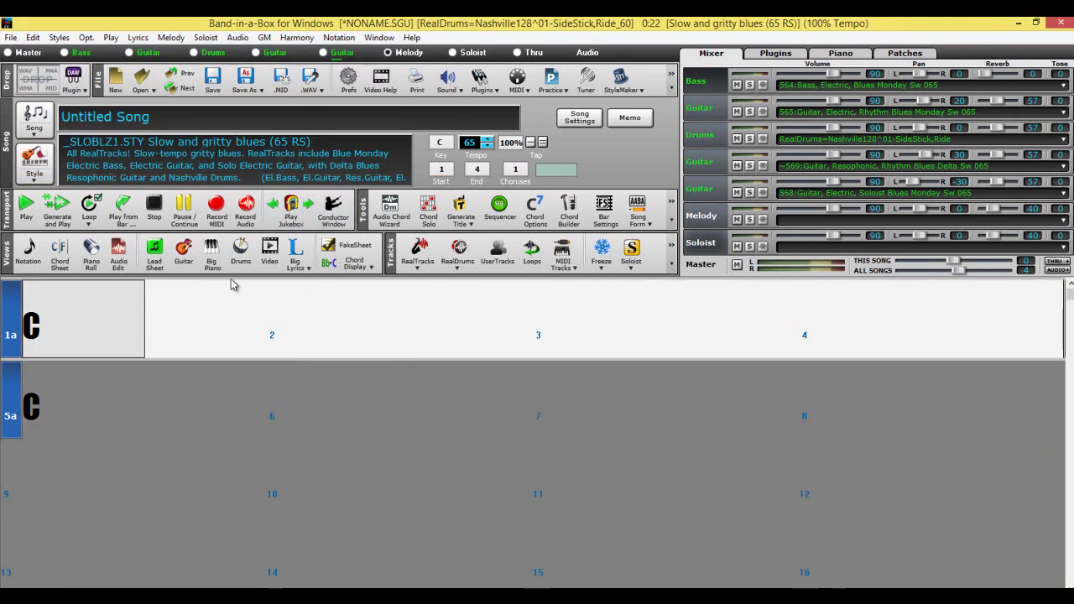